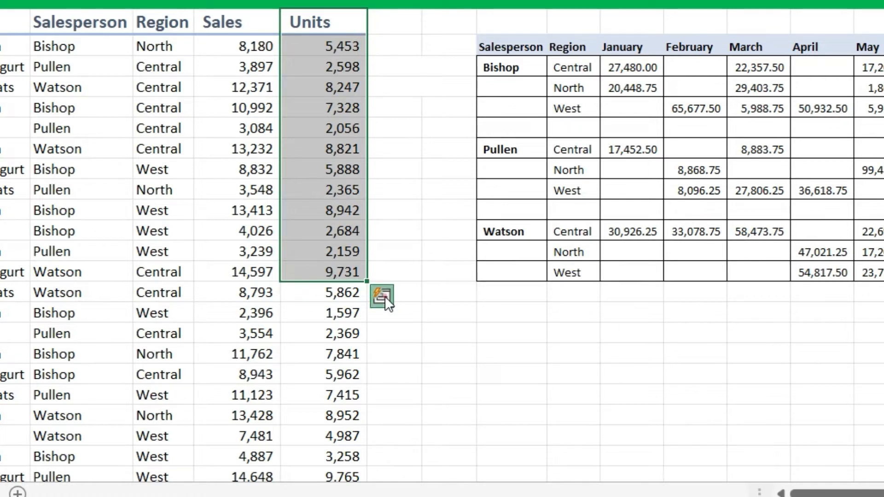
- Open Quick Analysis for the selected Units cells and look through the Formatting, Charts, Totals, Tables and Sparklines categories
{"action": "left_click", "coordinate": [383, 296]}
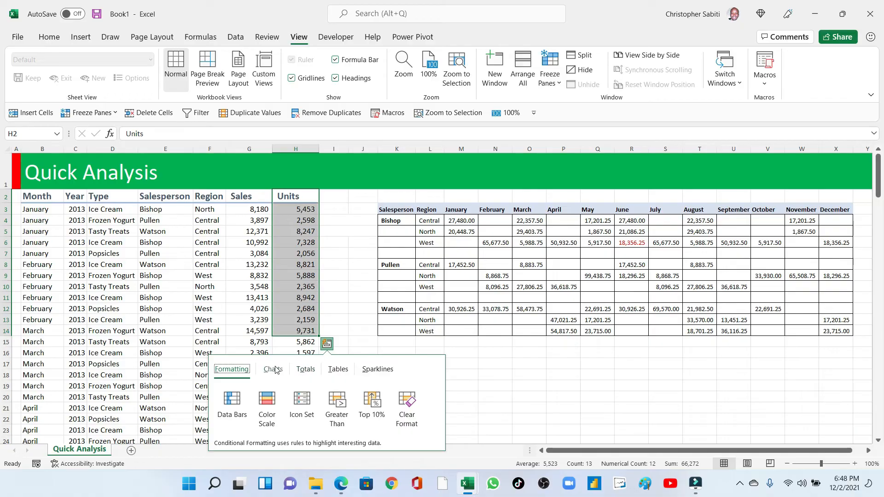
{"action": "left_click", "coordinate": [292, 347]}
{"action": "left_click", "coordinate": [308, 370]}
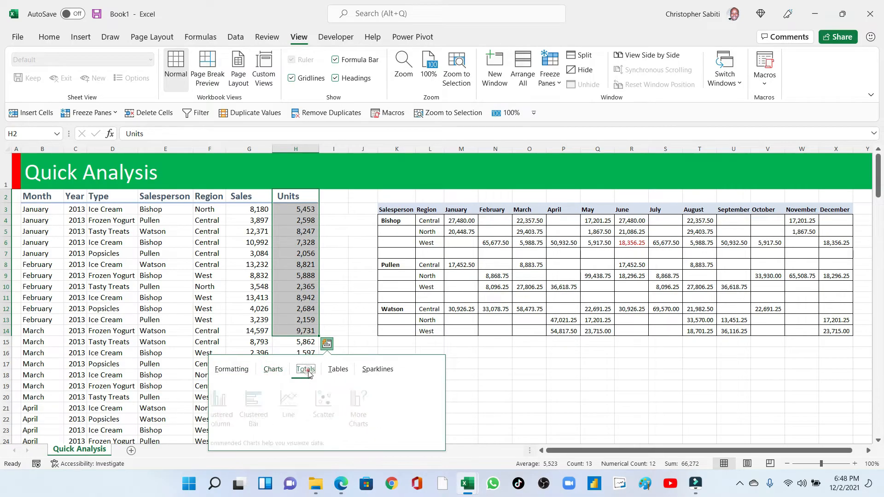
{"action": "left_click", "coordinate": [340, 369]}
{"action": "left_click", "coordinate": [380, 372]}
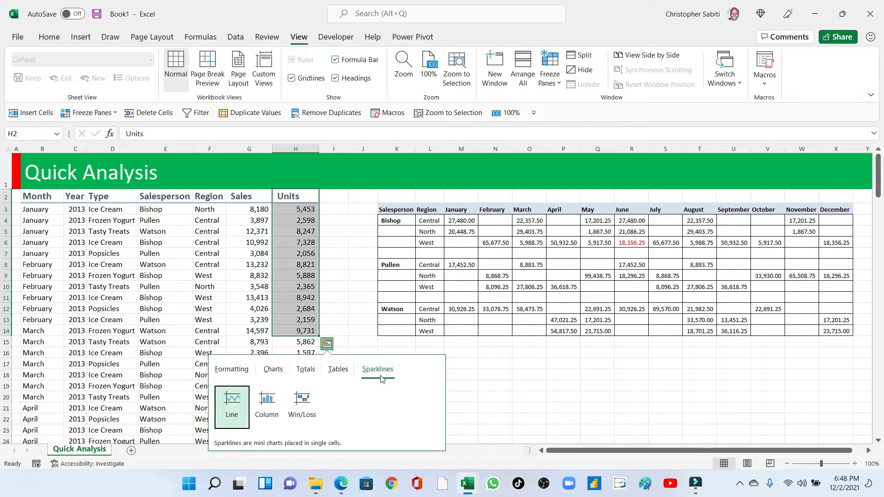
{"action": "left_click", "coordinate": [357, 252]}
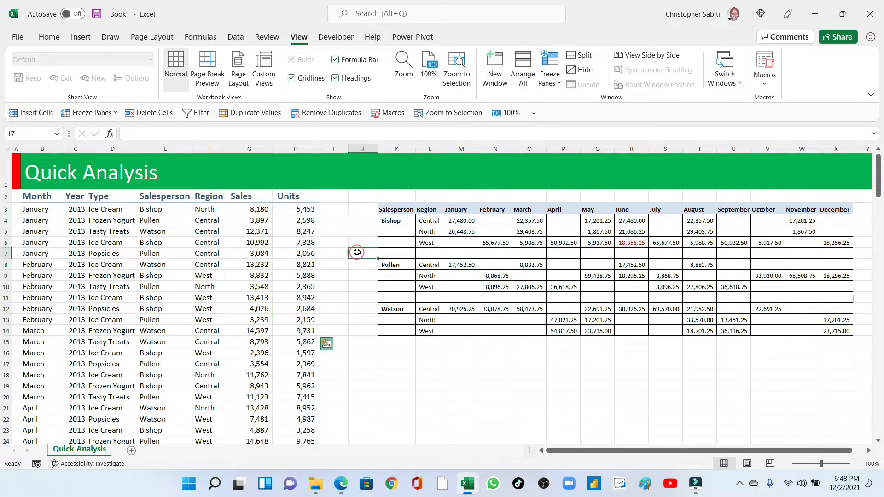
- Insert Quick Analysis's Clustered Column chart of Sum of Sales by Type from B2:H166 and move it beside its pivot table
{"action": "left_click_drag", "start_coordinate": [36, 195], "coordinate": [299, 256]}
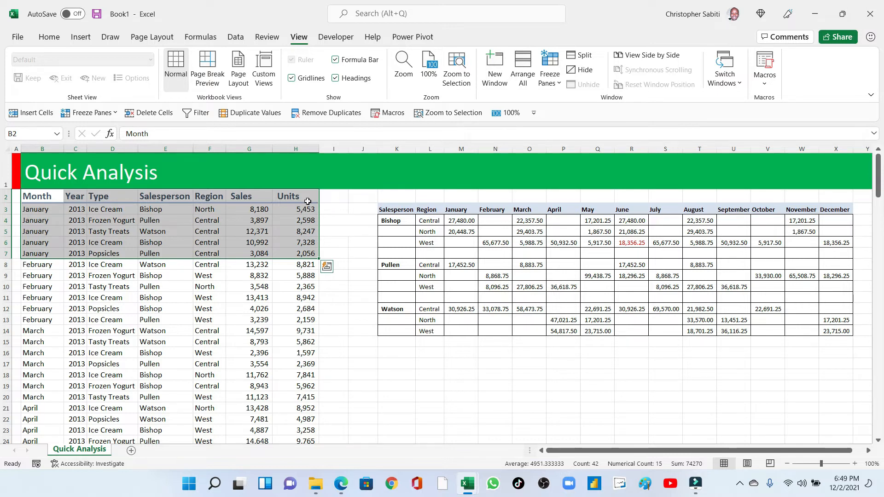
{"action": "key", "text": "ctrl+shift+Down"}
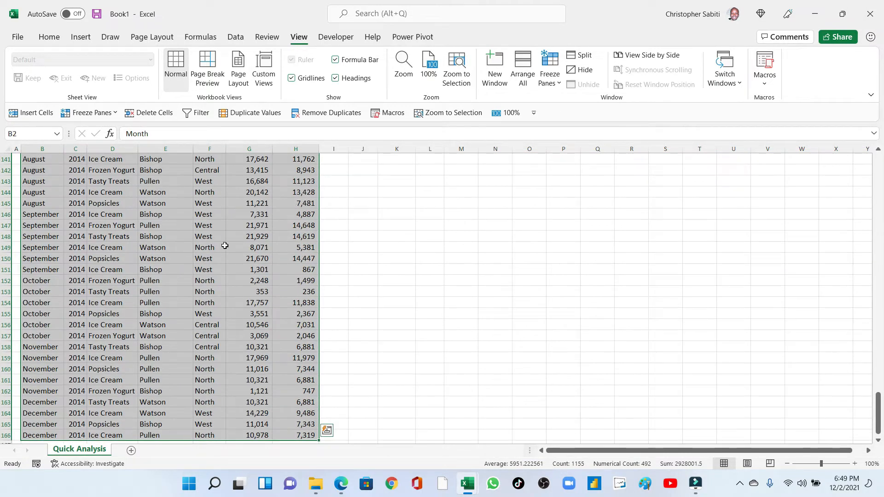
{"action": "scroll", "coordinate": [309, 346], "scroll_direction": "down", "scroll_amount": 4}
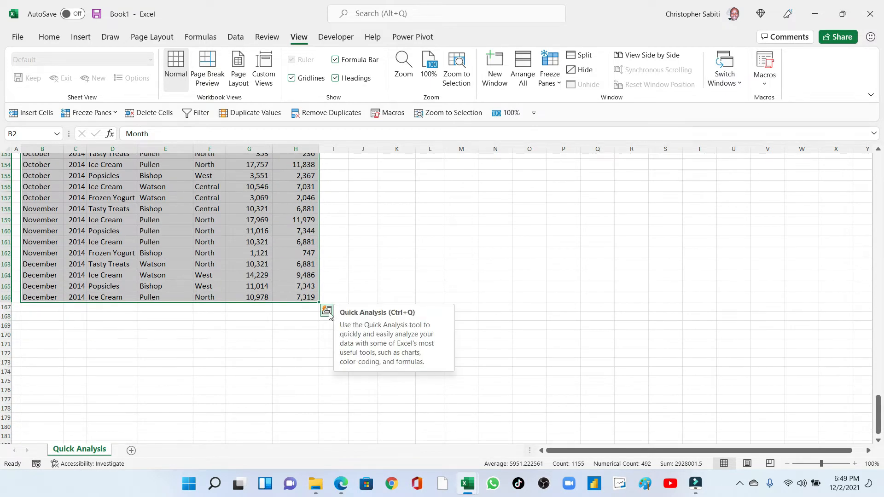
{"action": "left_click", "coordinate": [327, 312]}
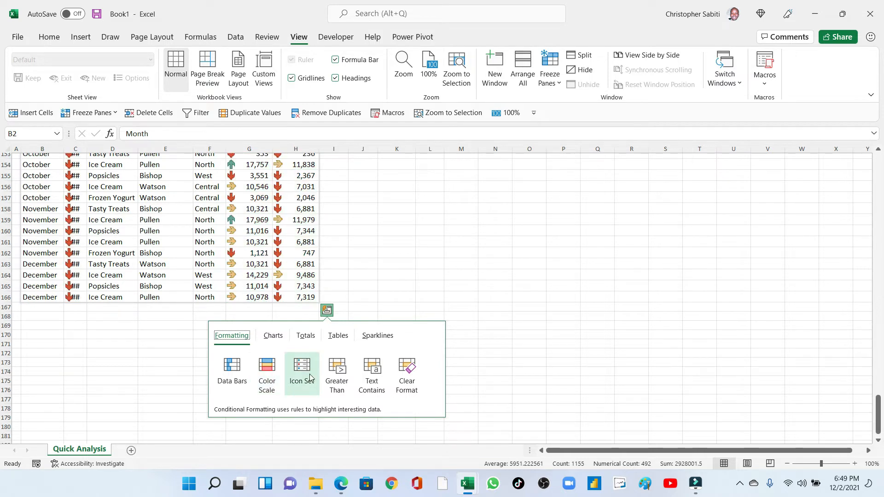
{"action": "left_click", "coordinate": [278, 338]}
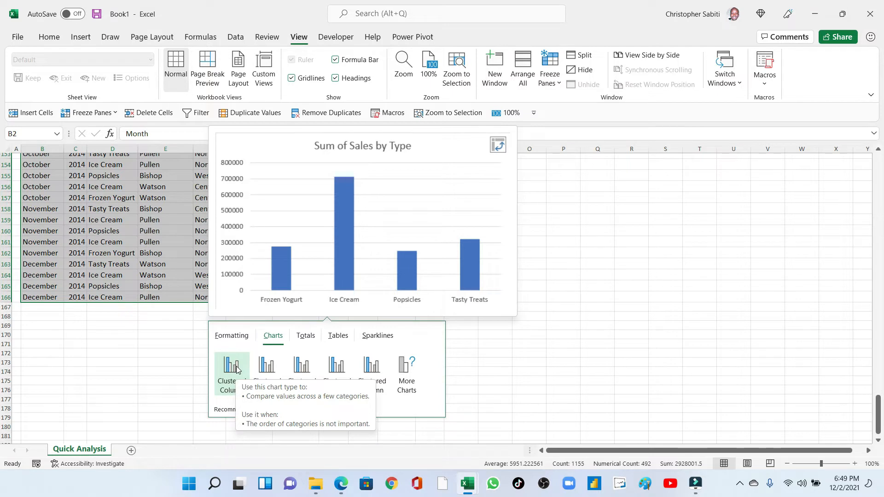
{"action": "left_click", "coordinate": [236, 368]}
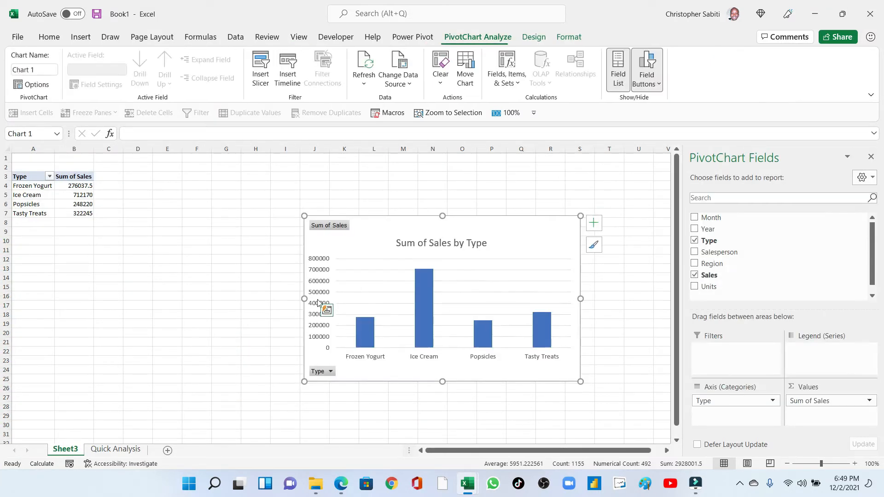
{"action": "left_click_drag", "start_coordinate": [410, 219], "coordinate": [220, 191]}
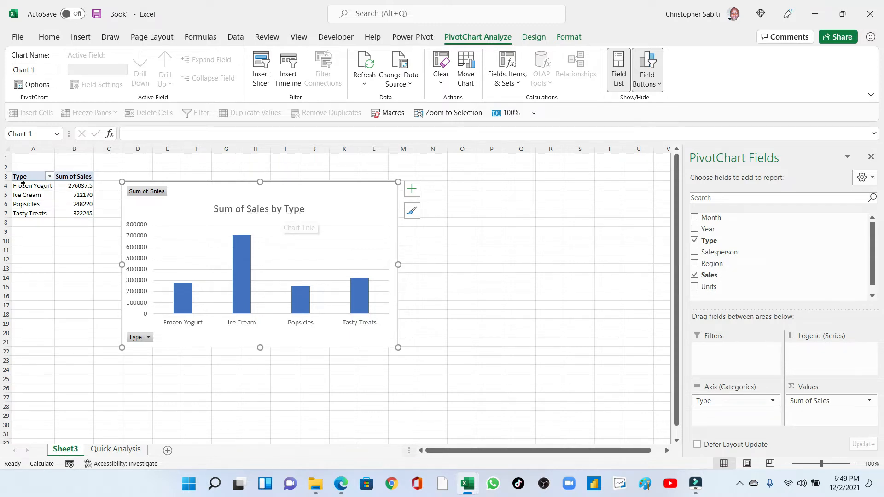
- Compare the Type and Sales columns on the Quick Analysis sheet with the pivot table and chart on Sheet3
{"action": "left_click", "coordinate": [97, 451]}
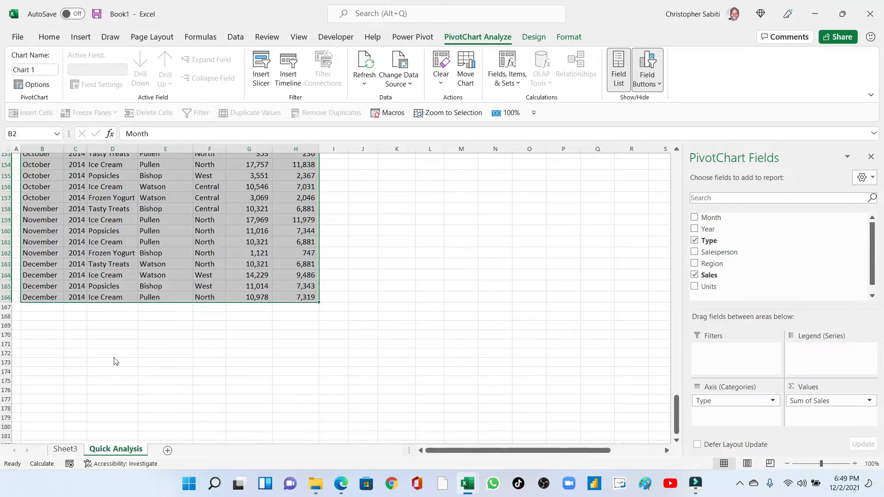
{"action": "scroll", "coordinate": [188, 241], "scroll_direction": "up", "scroll_amount": 15}
{"action": "scroll", "coordinate": [199, 224], "scroll_direction": "up", "scroll_amount": 20}
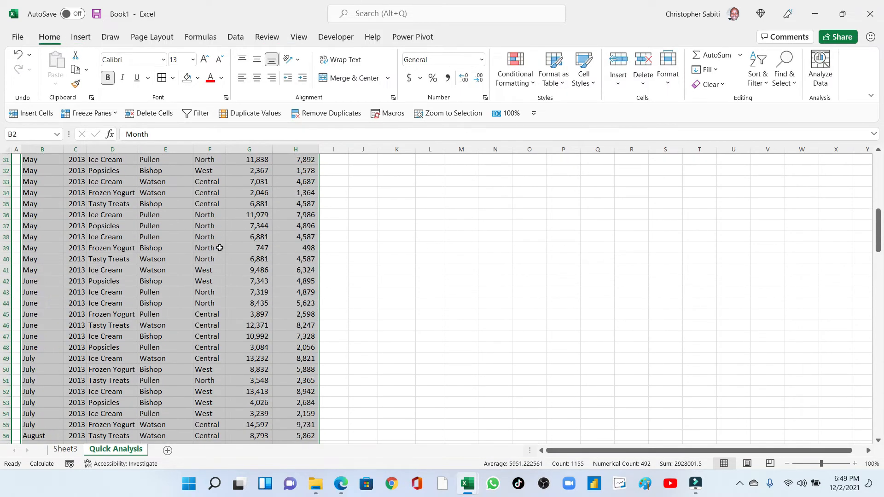
{"action": "left_click", "coordinate": [164, 231]}
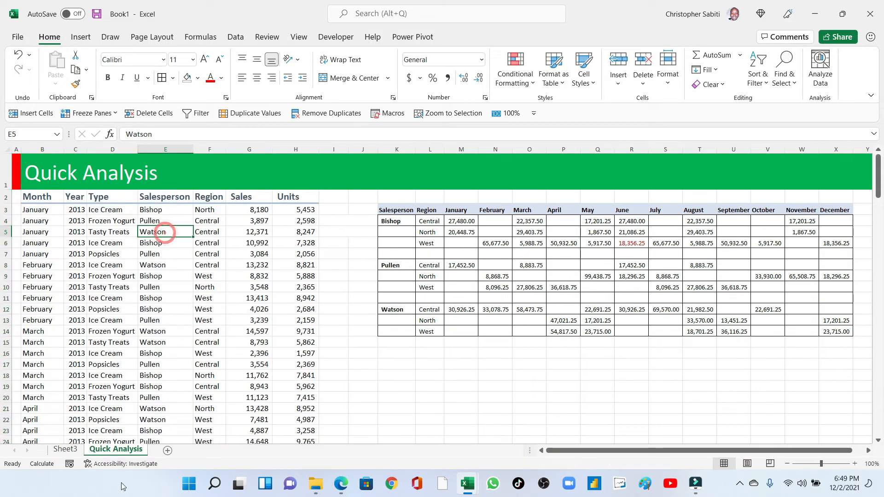
{"action": "left_click", "coordinate": [65, 450]}
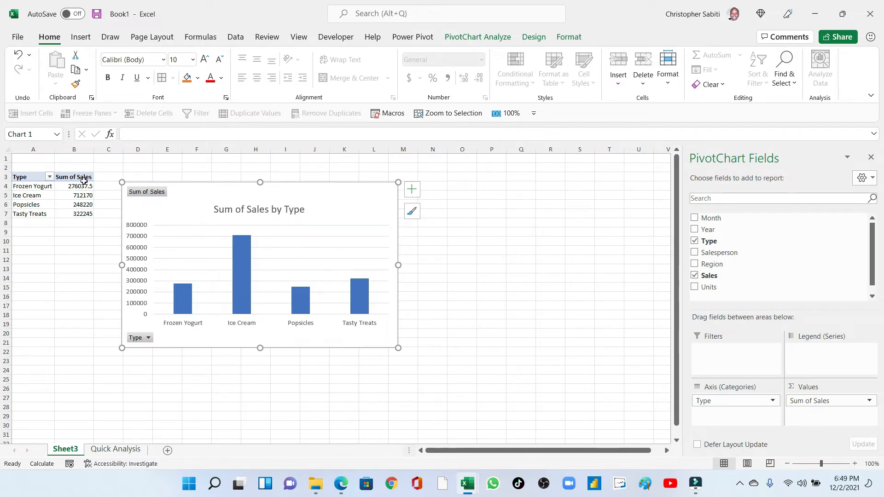
{"action": "left_click_drag", "start_coordinate": [29, 186], "coordinate": [29, 215]}
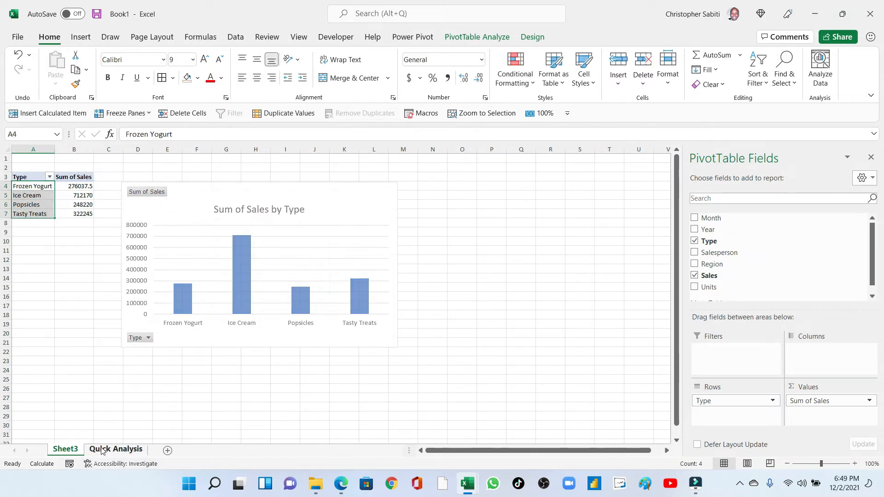
{"action": "left_click", "coordinate": [115, 450]}
{"action": "left_click_drag", "start_coordinate": [105, 210], "coordinate": [112, 321]}
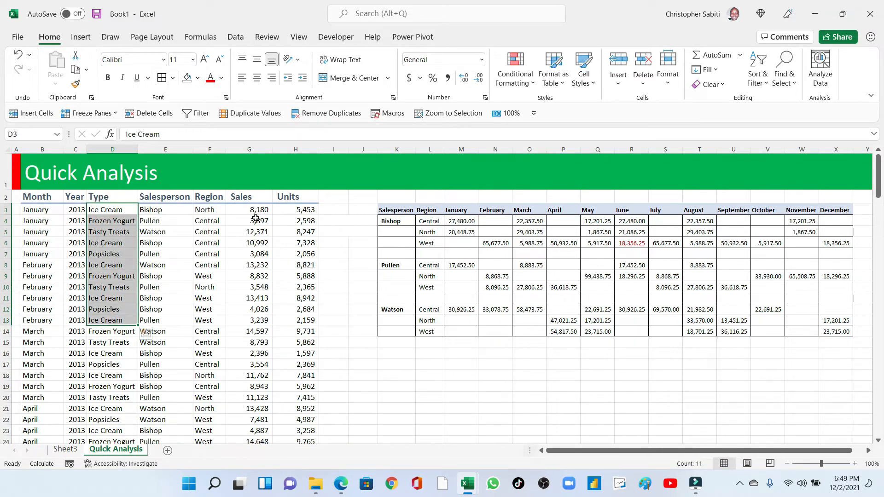
{"action": "left_click_drag", "start_coordinate": [255, 211], "coordinate": [270, 269]}
{"action": "left_click", "coordinate": [77, 451]}
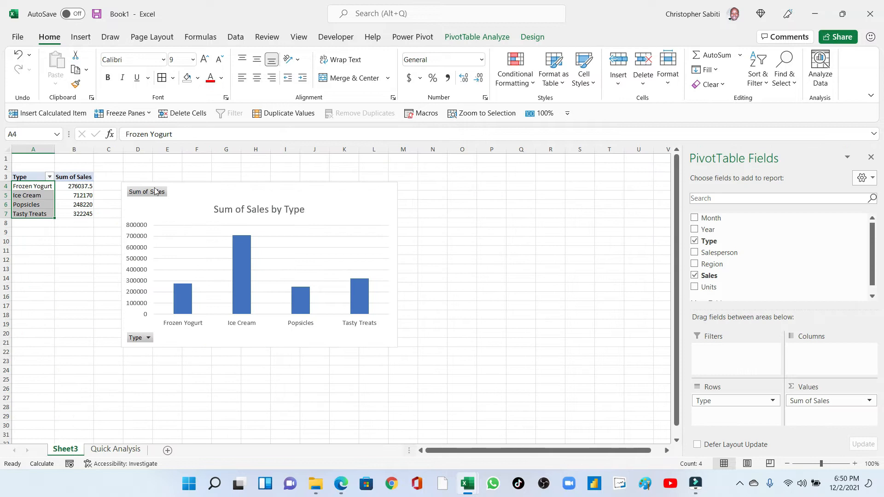
{"action": "left_click_drag", "start_coordinate": [80, 195], "coordinate": [82, 213]}
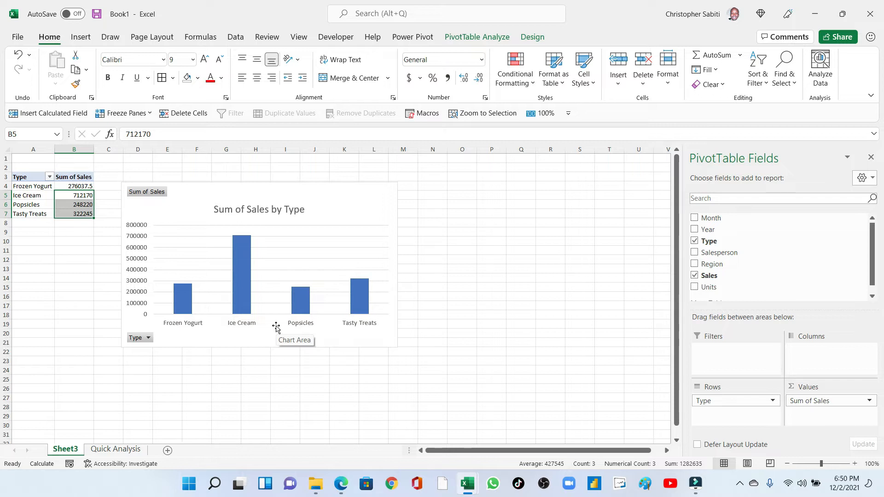
- Select the full data range B2:H166 on the Quick Analysis sheet and open Quick Analysis for it
{"action": "left_click", "coordinate": [106, 453]}
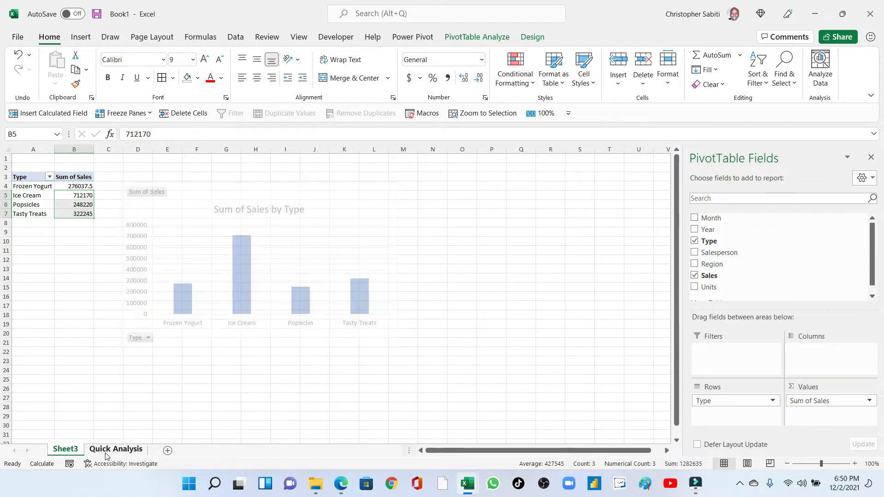
{"action": "left_click_drag", "start_coordinate": [38, 197], "coordinate": [288, 267]}
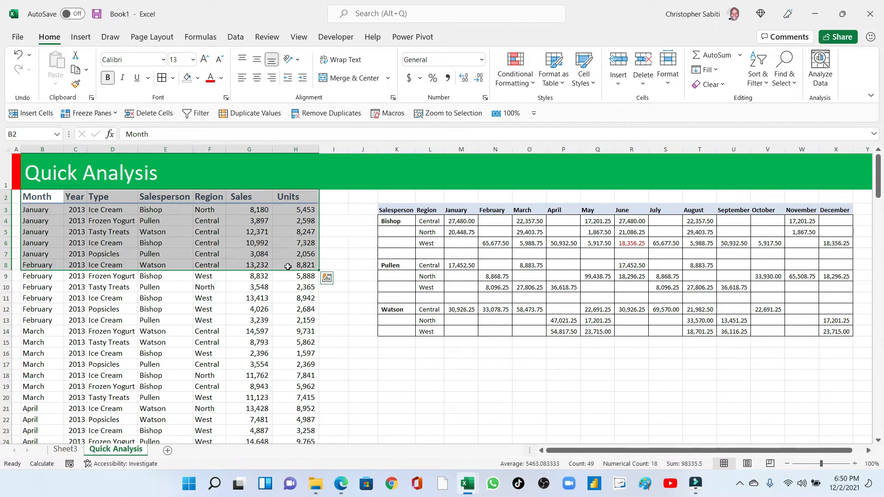
{"action": "key", "text": "ctrl+shift+Down"}
{"action": "scroll", "coordinate": [306, 367], "scroll_direction": "down", "scroll_amount": 2}
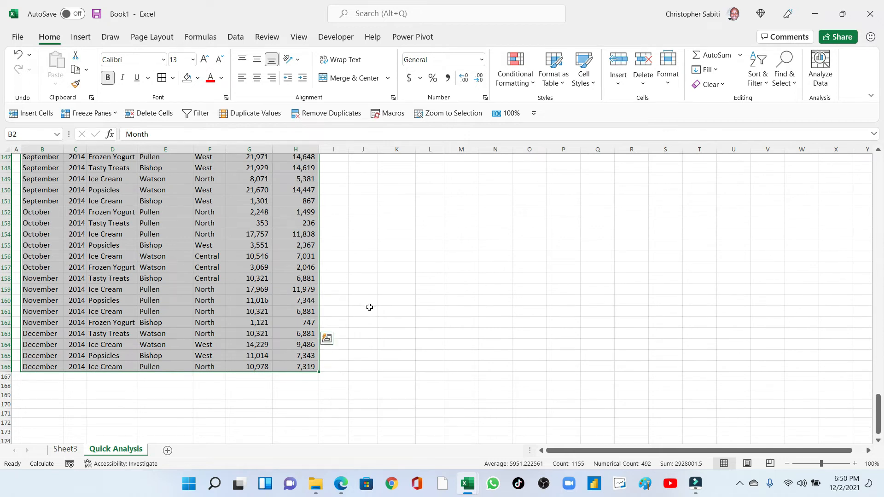
{"action": "scroll", "coordinate": [367, 306], "scroll_direction": "down", "scroll_amount": 2}
{"action": "left_click", "coordinate": [327, 340]}
- Preview the recommended clustered column charts and the row and column total options for the selected data
{"action": "left_click", "coordinate": [271, 363]}
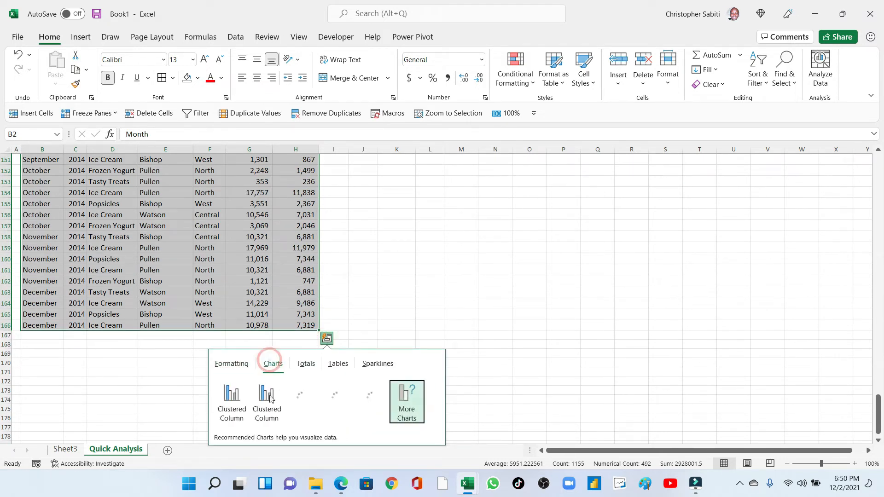
{"action": "mouse_move", "coordinate": [265, 400]}
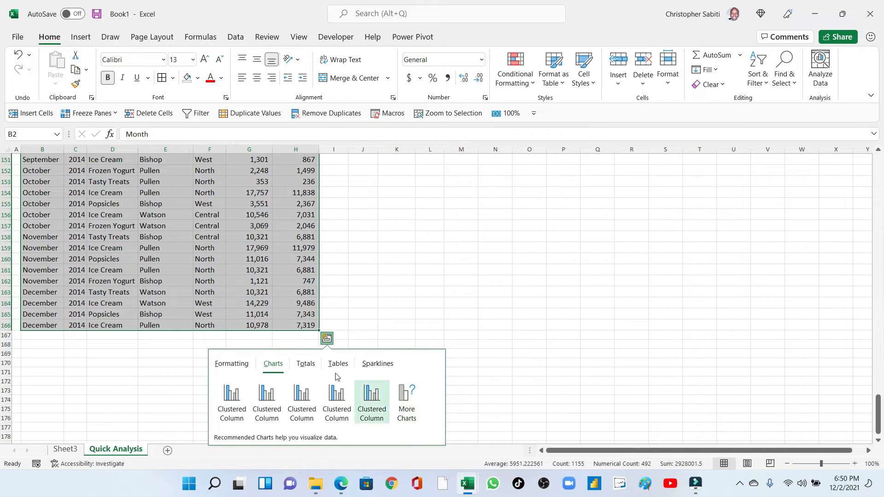
{"action": "left_click", "coordinate": [308, 365]}
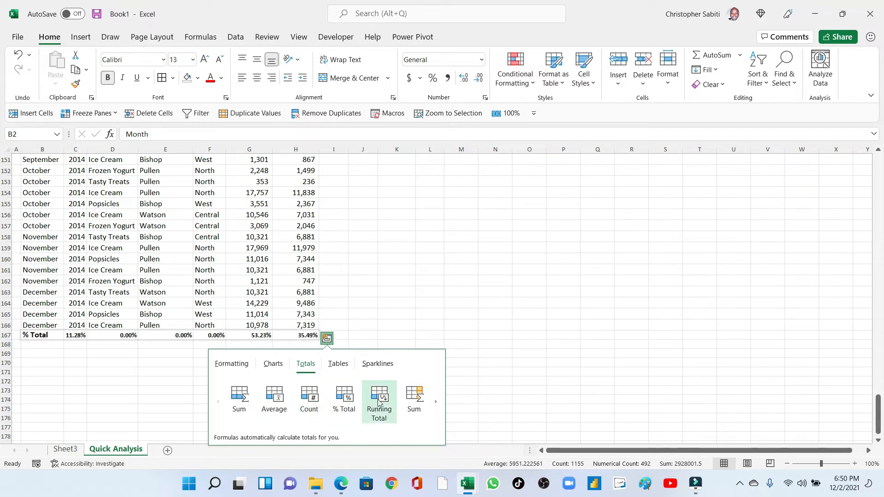
{"action": "left_click", "coordinate": [435, 402]}
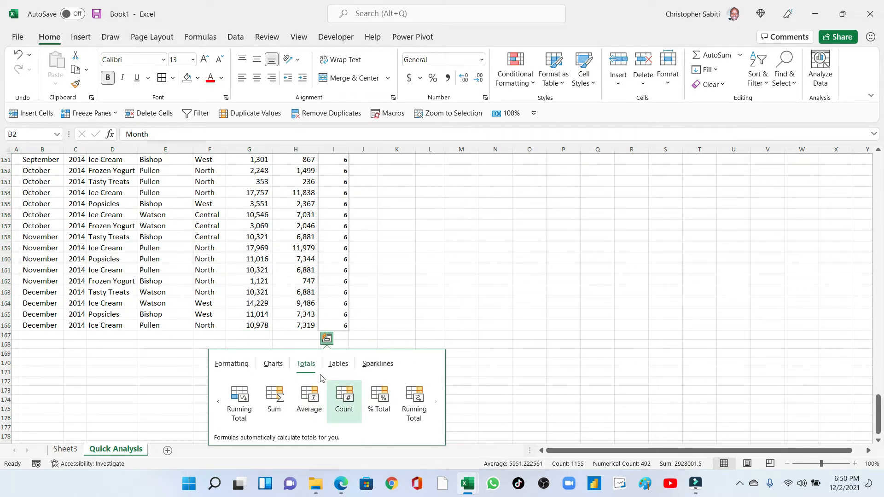
- Preview the suggested PivotTables and insert the one summarising Sum of Units and Sum of Sales by Type
{"action": "left_click", "coordinate": [338, 364]}
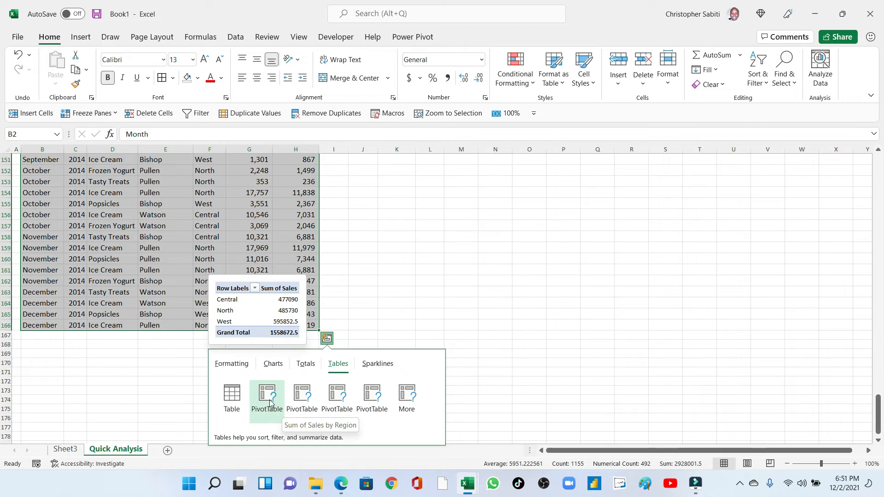
{"action": "mouse_move", "coordinate": [307, 399]}
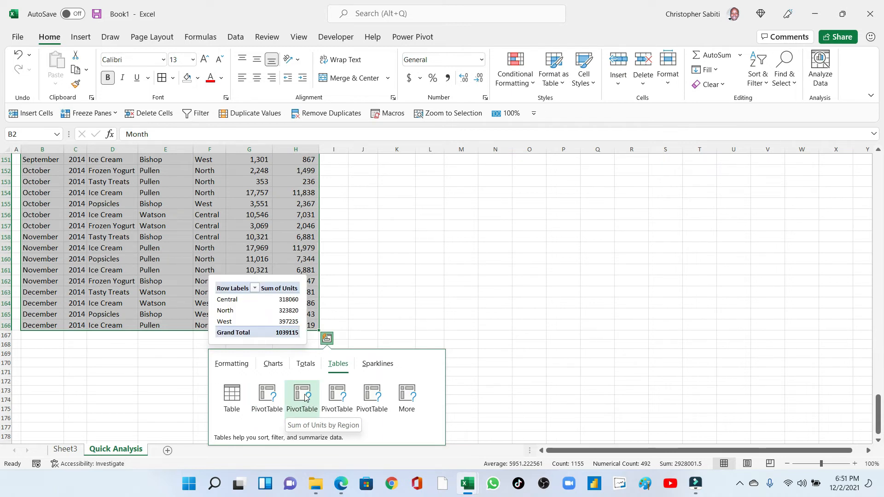
{"action": "mouse_move", "coordinate": [339, 396]}
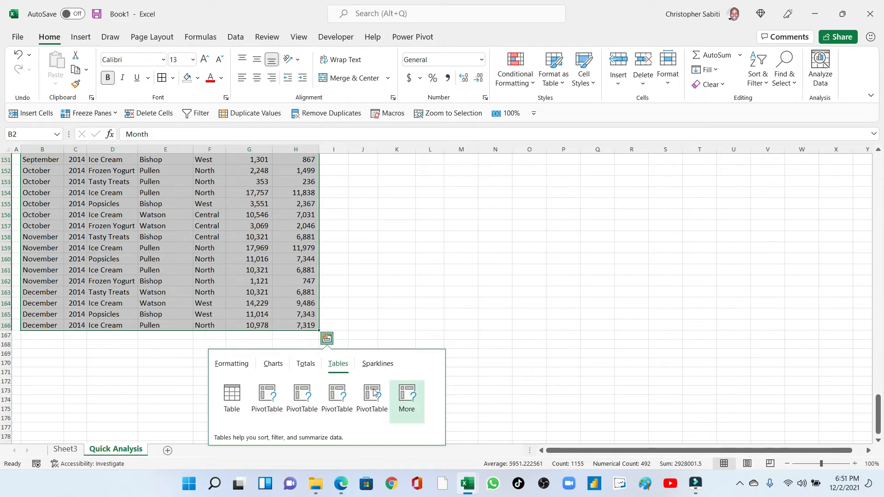
{"action": "left_click", "coordinate": [337, 393]}
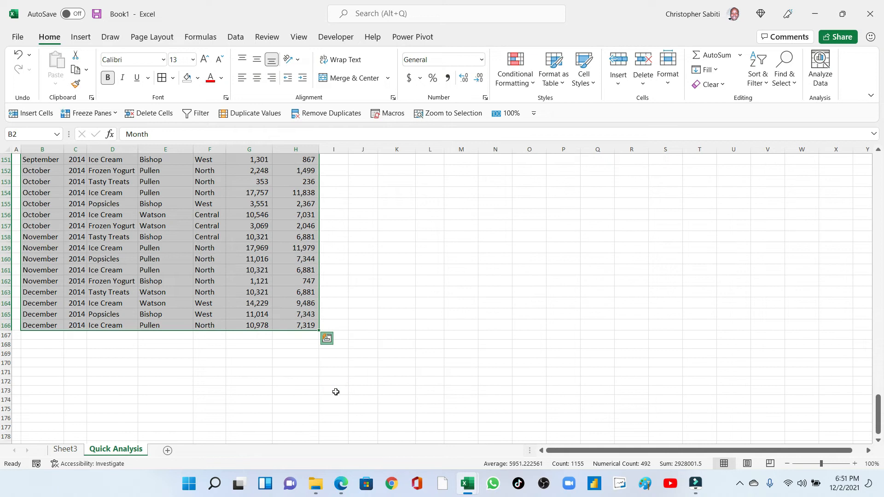
{"action": "left_click_drag", "start_coordinate": [23, 191], "coordinate": [79, 229]}
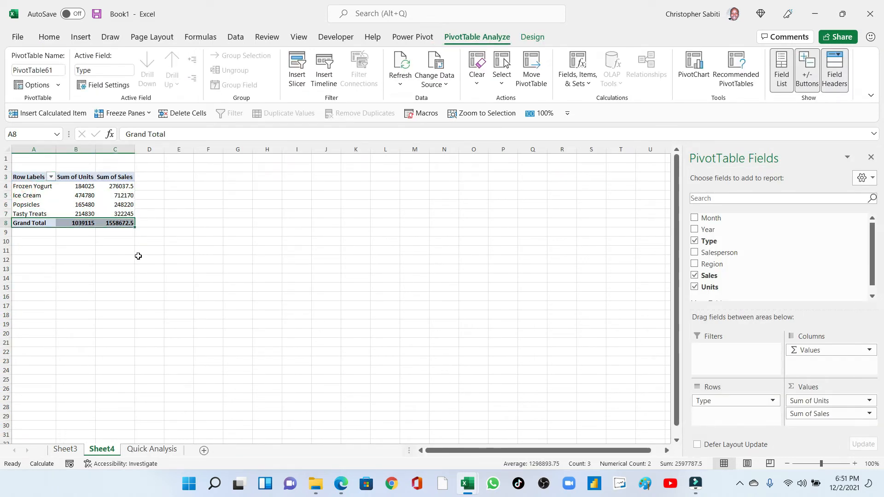
- Switch to the Quick Analysis sheet and locate the monthly sales table by salesperson and region beginning at K3
{"action": "left_click", "coordinate": [152, 449]}
{"action": "scroll", "coordinate": [337, 265], "scroll_direction": "up", "scroll_amount": 20}
{"action": "scroll", "coordinate": [337, 264], "scroll_direction": "up", "scroll_amount": 20}
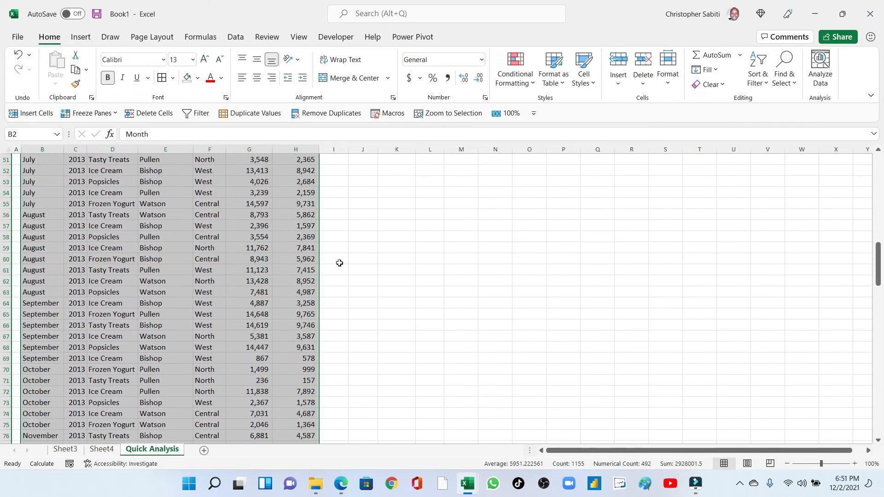
{"action": "left_click_drag", "start_coordinate": [569, 452], "coordinate": [658, 450]}
{"action": "left_click_drag", "start_coordinate": [362, 212], "coordinate": [751, 312]}
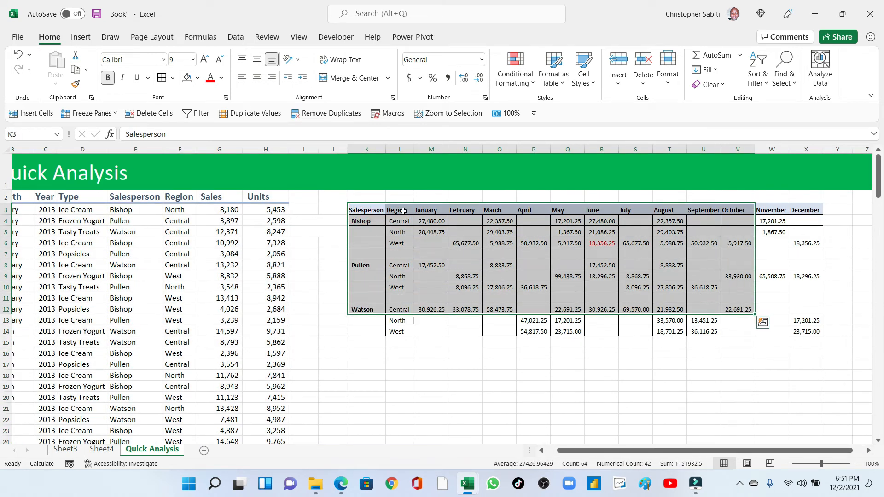
- Use Quick Analysis to add a column Sum row beneath the first salesperson's block K4:X6, and review the totals
{"action": "left_click_drag", "start_coordinate": [367, 218], "coordinate": [801, 244]}
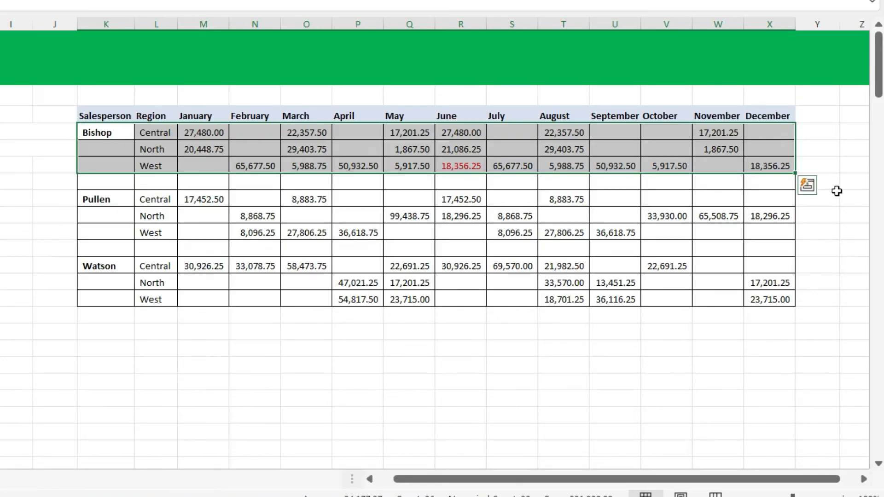
{"action": "left_click", "coordinate": [809, 186]}
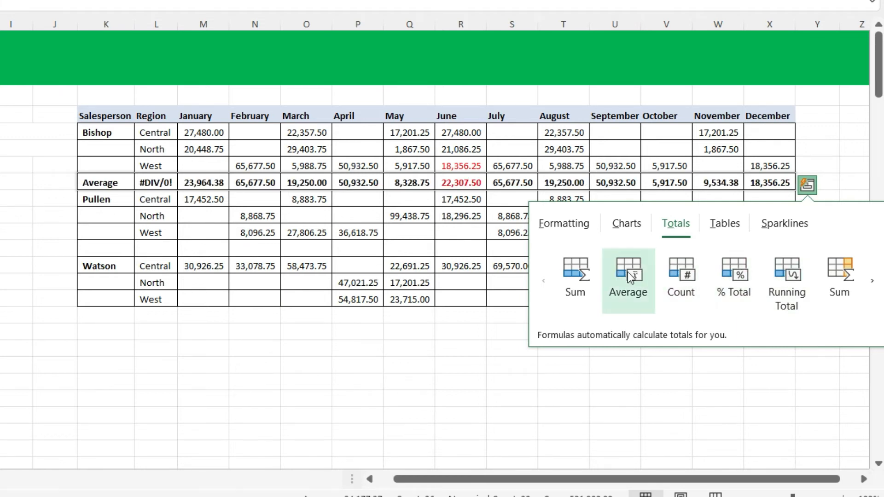
{"action": "left_click", "coordinate": [575, 273]}
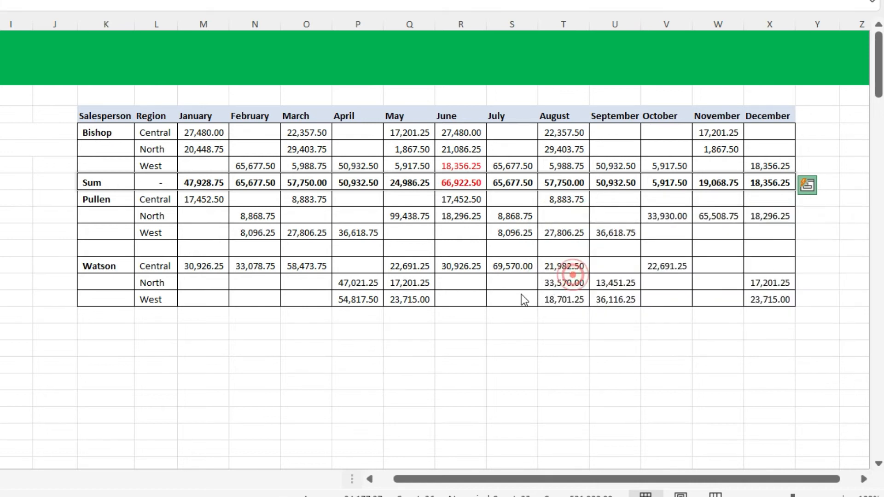
{"action": "left_click", "coordinate": [384, 358]}
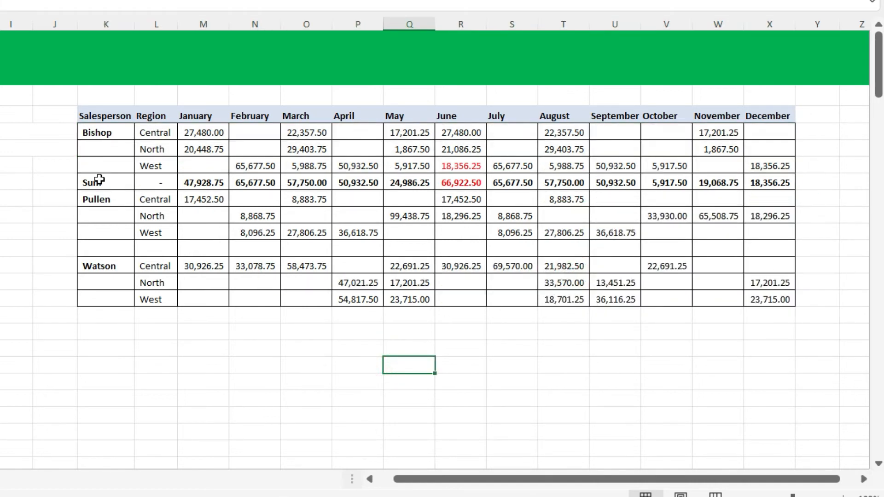
{"action": "left_click_drag", "start_coordinate": [99, 180], "coordinate": [256, 183]}
{"action": "left_click_drag", "start_coordinate": [339, 199], "coordinate": [751, 179]}
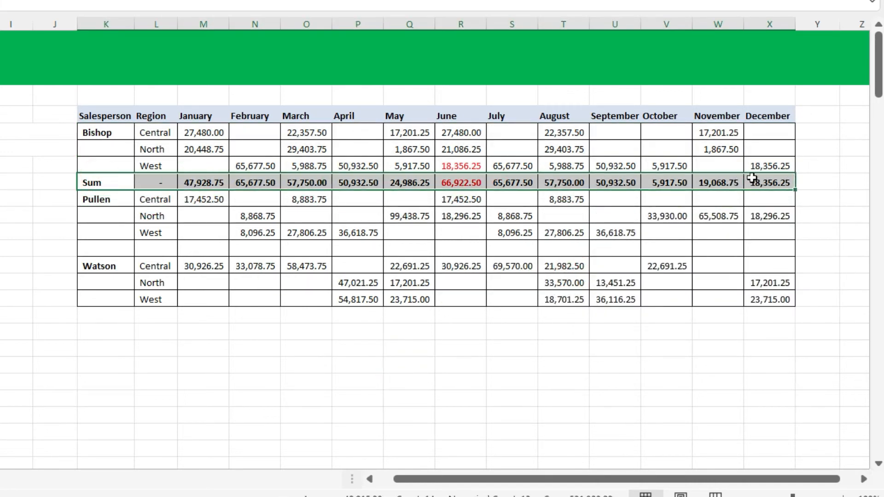
{"action": "left_click", "coordinate": [95, 134]}
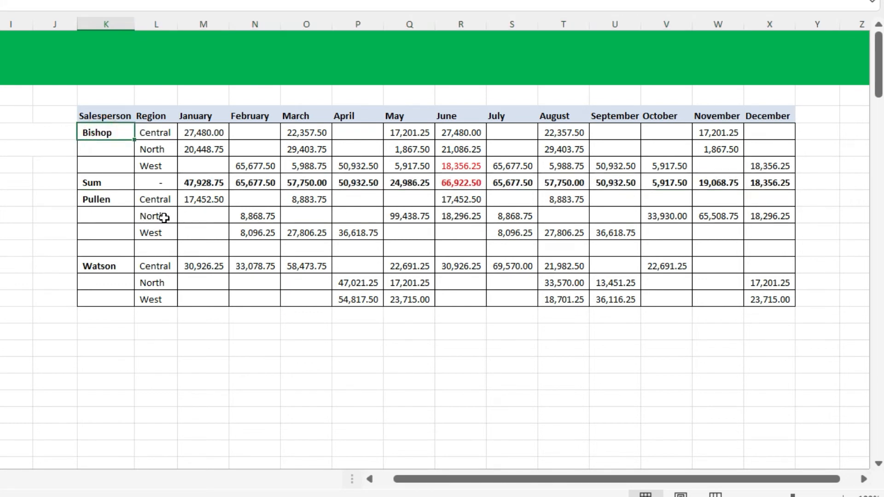
- Add column sums with Quick Analysis beneath the second salesperson's January to December figures in M8:X10
{"action": "left_click_drag", "start_coordinate": [204, 198], "coordinate": [752, 230]}
{"action": "left_click", "coordinate": [806, 252]}
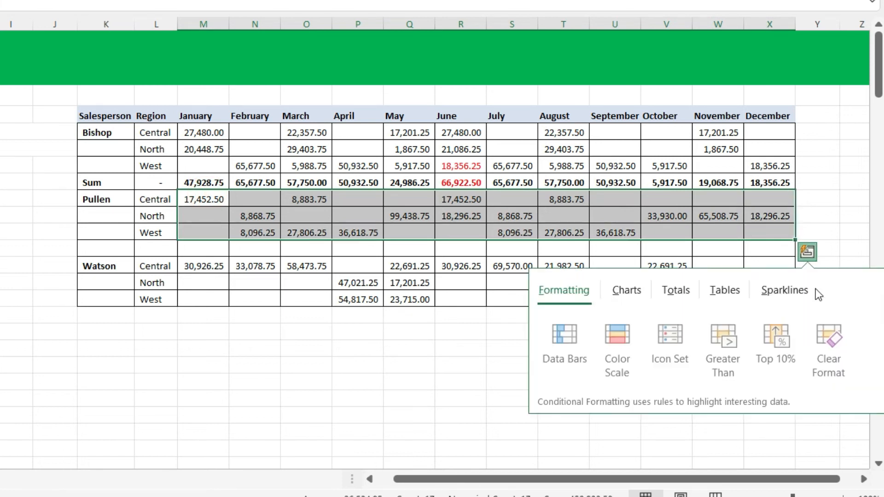
{"action": "left_click", "coordinate": [684, 292]}
{"action": "left_click", "coordinate": [573, 339]}
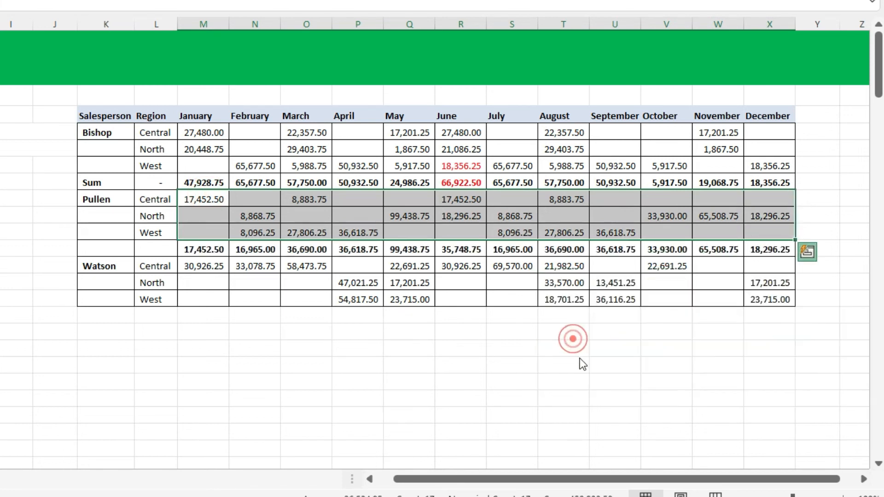
{"action": "left_click", "coordinate": [460, 366]}
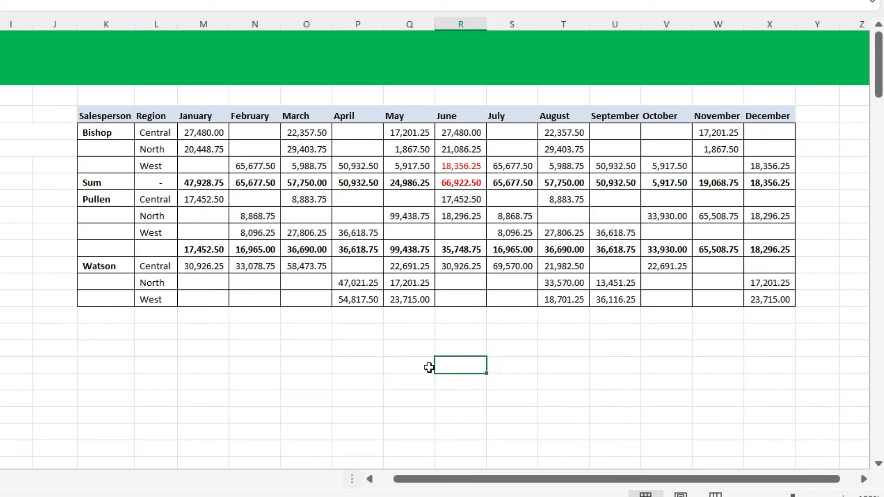
- Select the monthly figures with their headers, M3:X14, and preview the Stacked Area, Line and Stacked Column charts in Quick Analysis
{"action": "left_click", "coordinate": [106, 131]}
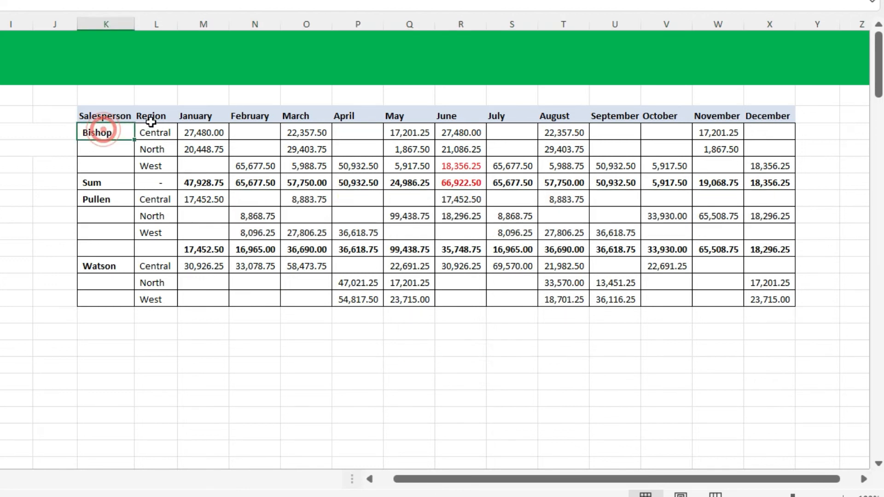
{"action": "mouse_move", "coordinate": [202, 117]}
{"action": "left_mouse_down"}
{"action": "mouse_move", "coordinate": [207, 134]}
{"action": "mouse_move", "coordinate": [247, 164]}
{"action": "mouse_move", "coordinate": [491, 176]}
{"action": "mouse_move", "coordinate": [769, 167]}
{"action": "mouse_move", "coordinate": [776, 159]}
{"action": "mouse_move", "coordinate": [779, 298]}
{"action": "left_mouse_up"}
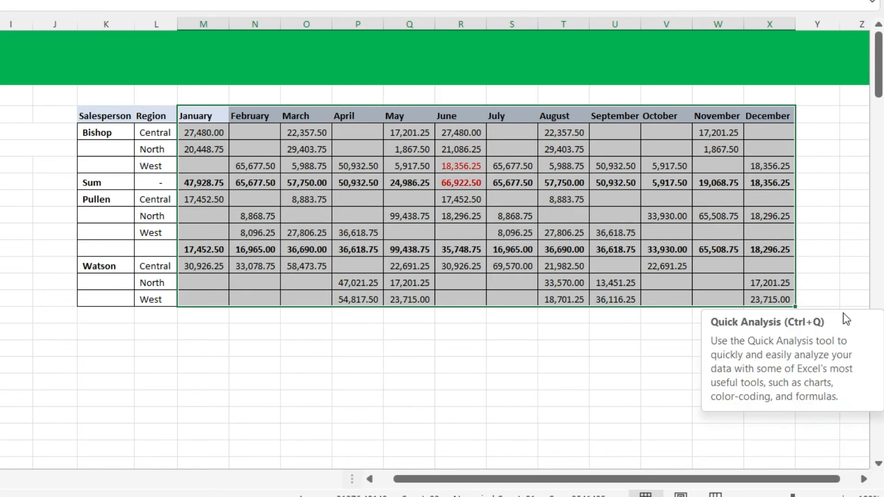
{"action": "left_click", "coordinate": [809, 322]}
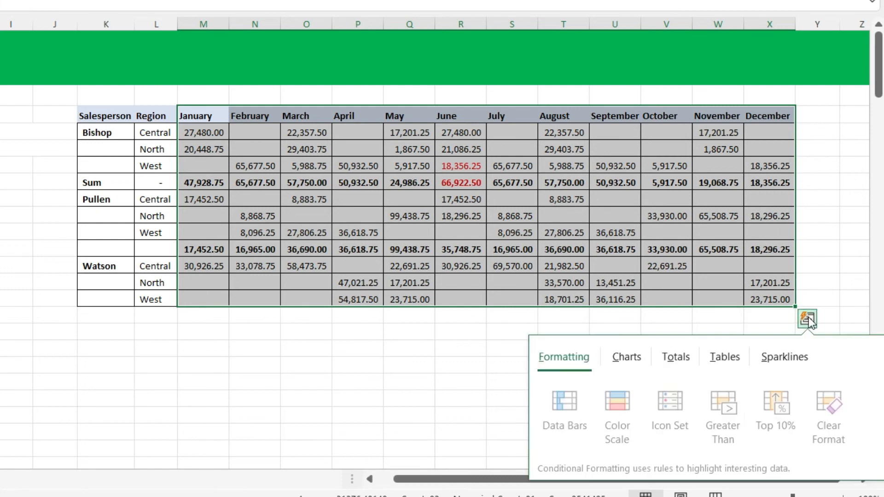
{"action": "left_click", "coordinate": [626, 357]}
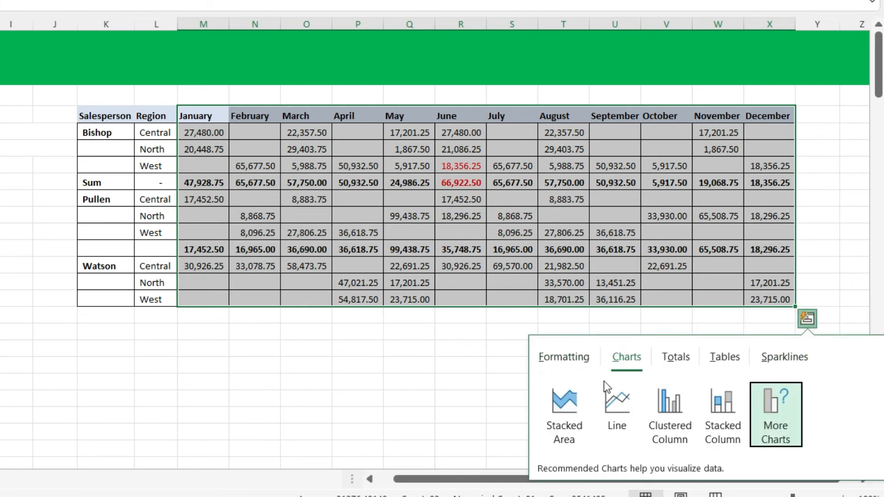
{"action": "mouse_move", "coordinate": [568, 411]}
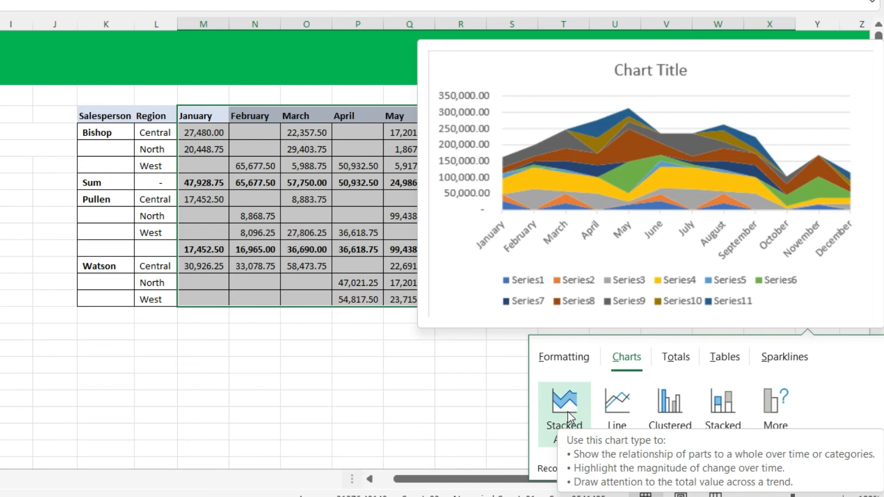
{"action": "mouse_move", "coordinate": [618, 402]}
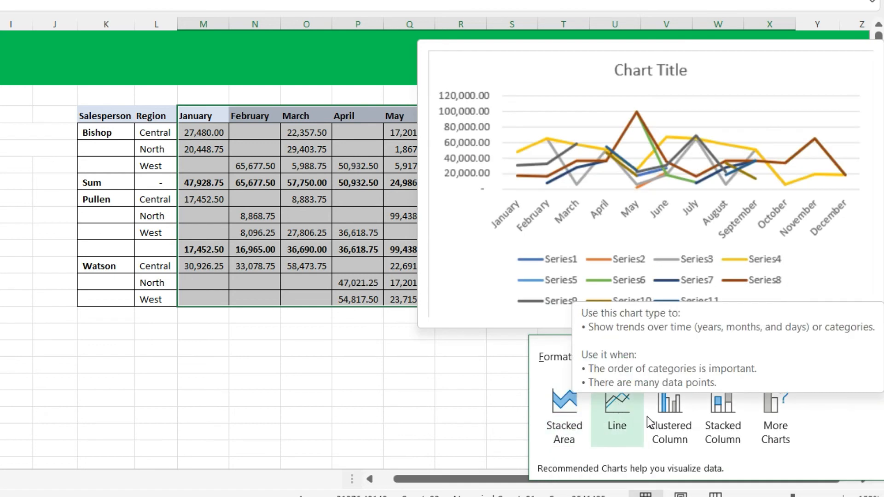
{"action": "mouse_move", "coordinate": [720, 426]}
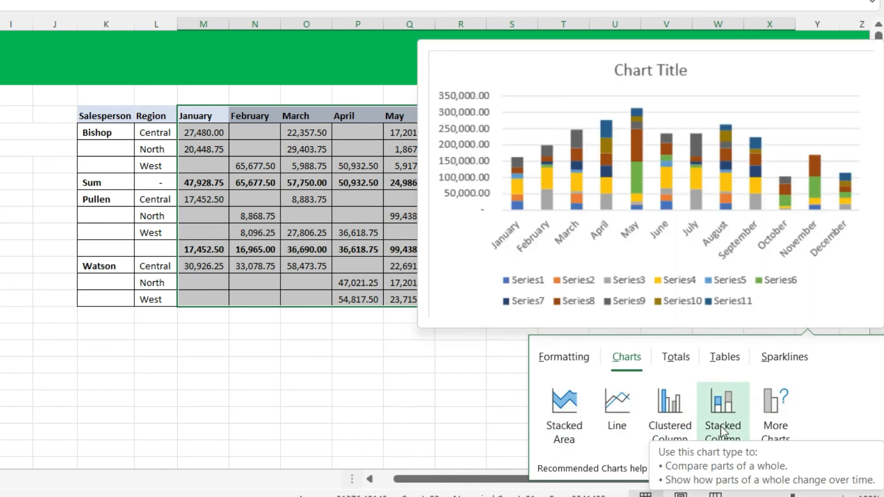
- Insert Line sparklines for the selected monthly data in column Y beside the December figures, and check the resulting cells
{"action": "left_click", "coordinate": [794, 358]}
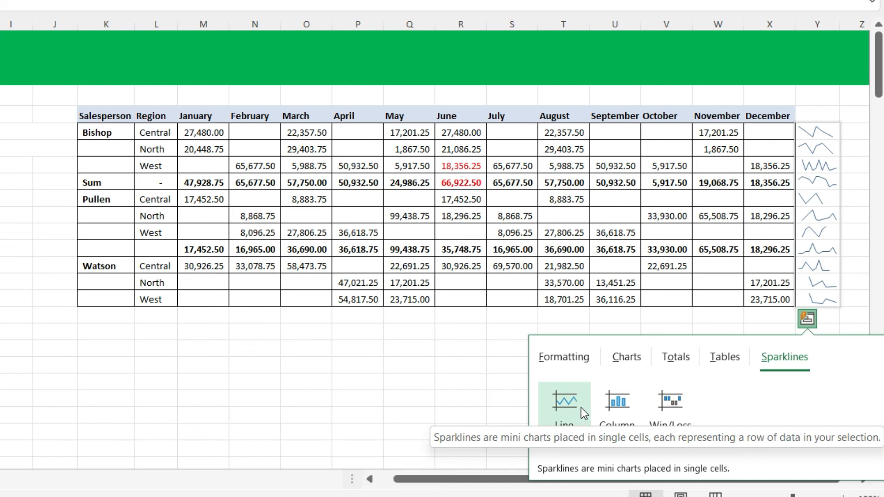
{"action": "left_click", "coordinate": [579, 407]}
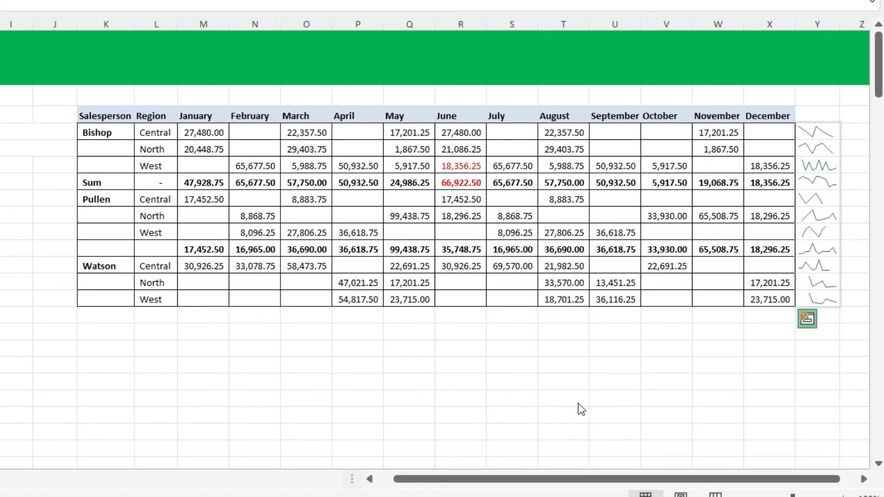
{"action": "left_click_drag", "start_coordinate": [819, 135], "coordinate": [804, 297]}
{"action": "left_click", "coordinate": [827, 197]}
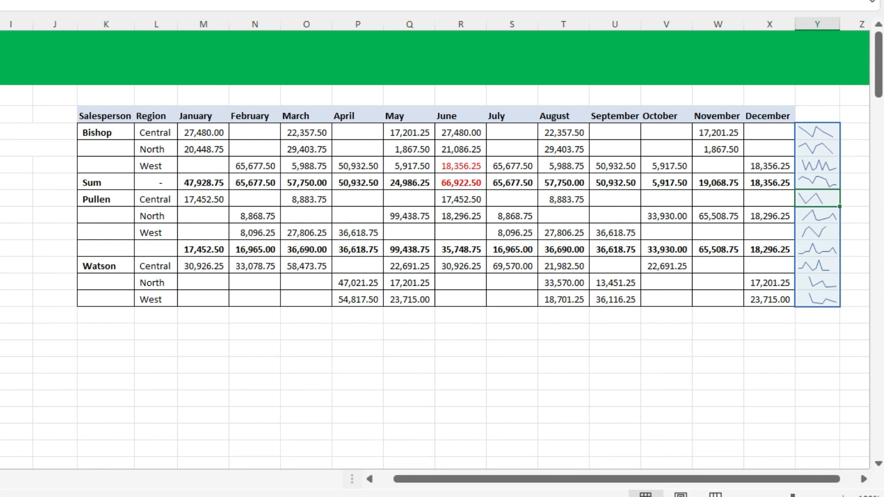